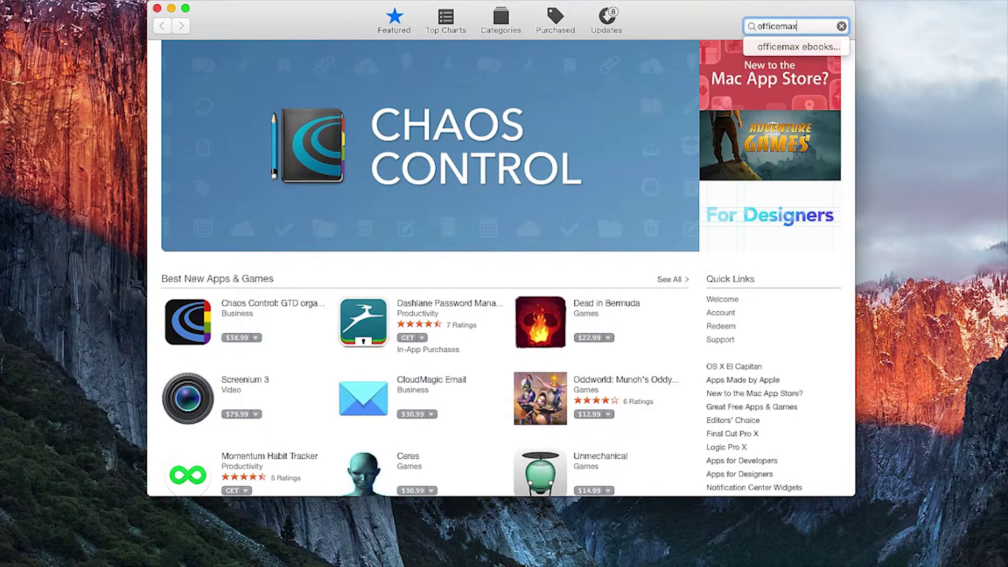
Search the Mac App Store for 'officemax ebooks' and install the OfficeMax eBooks app.
type("ebooks")
key("Return")
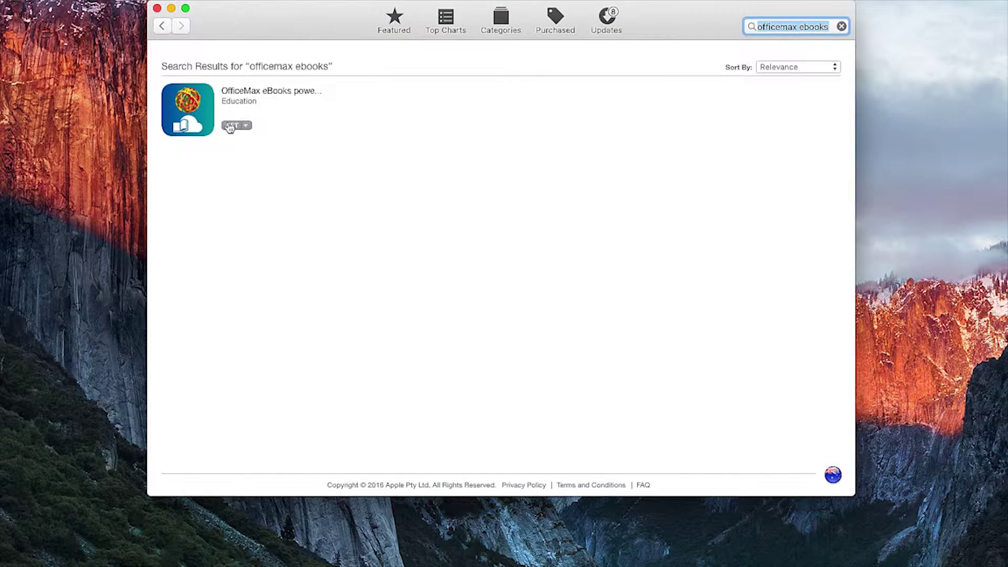
left_click(232, 126)
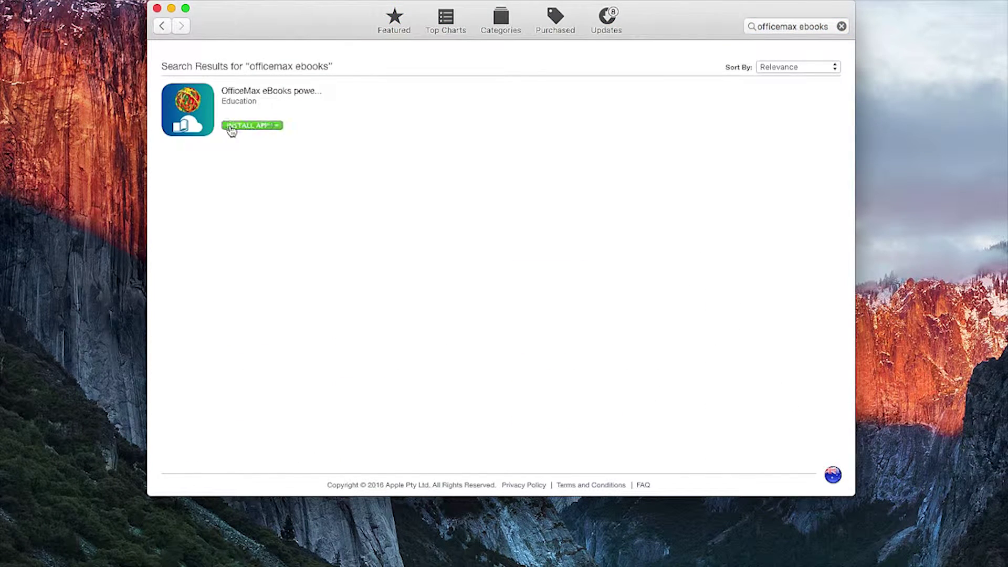
left_click(230, 128)
Launch the OfficeMax eBooks app from Launchpad.
key("F4")
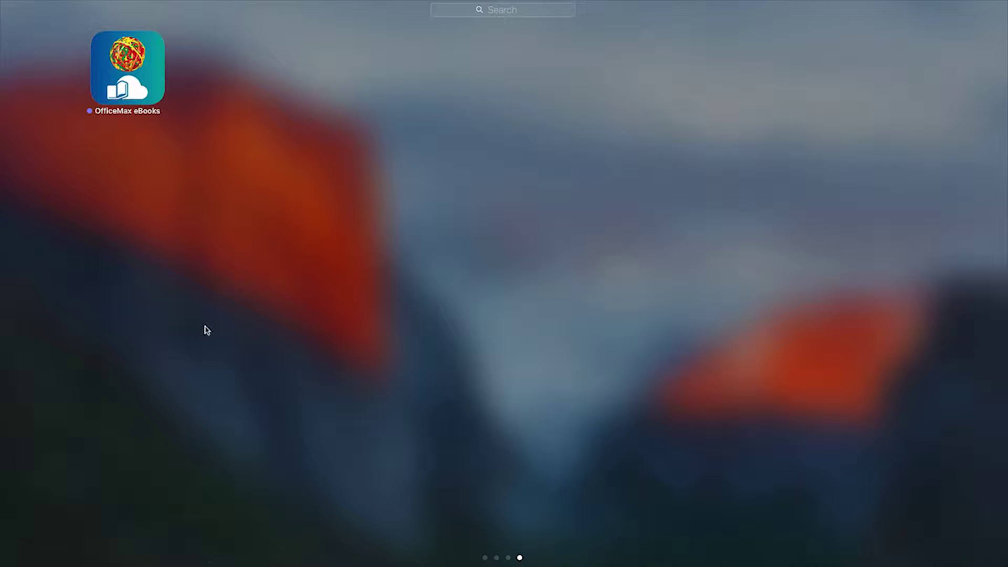
left_click(112, 53)
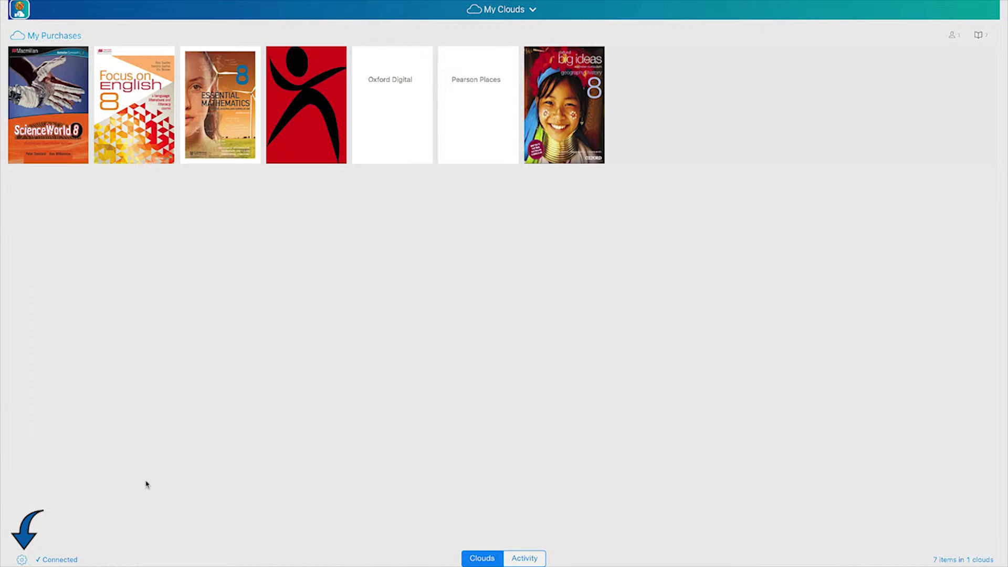
Activate this device from the gear menu, acknowledge success, and open Focus on English 8.
left_click(21, 559)
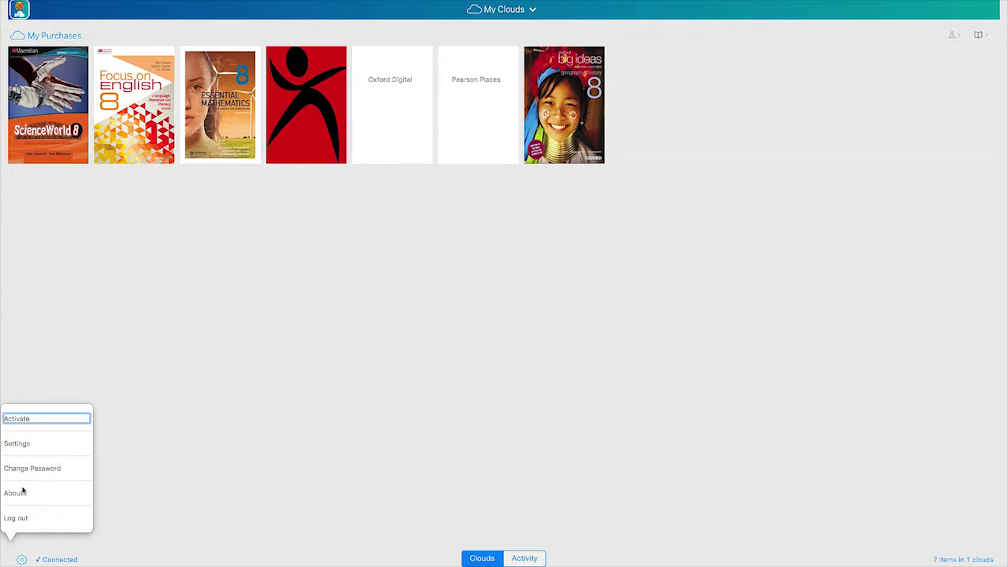
left_click(23, 419)
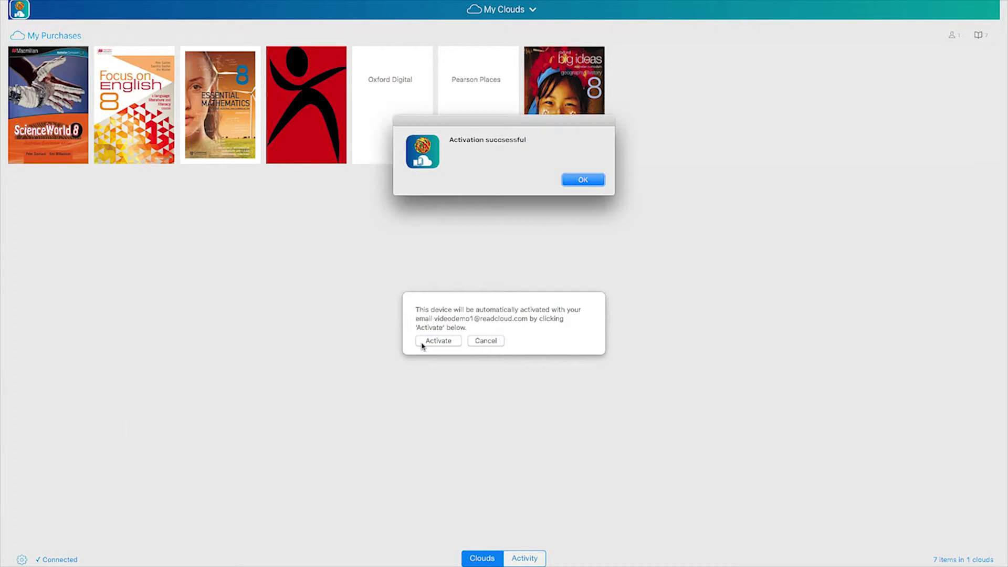
left_click(581, 181)
left_click(126, 101)
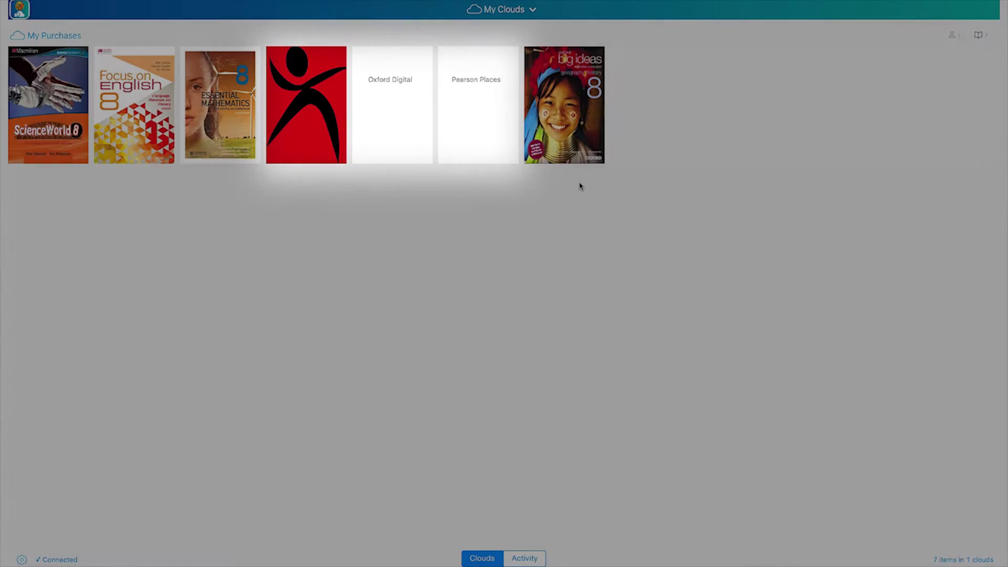
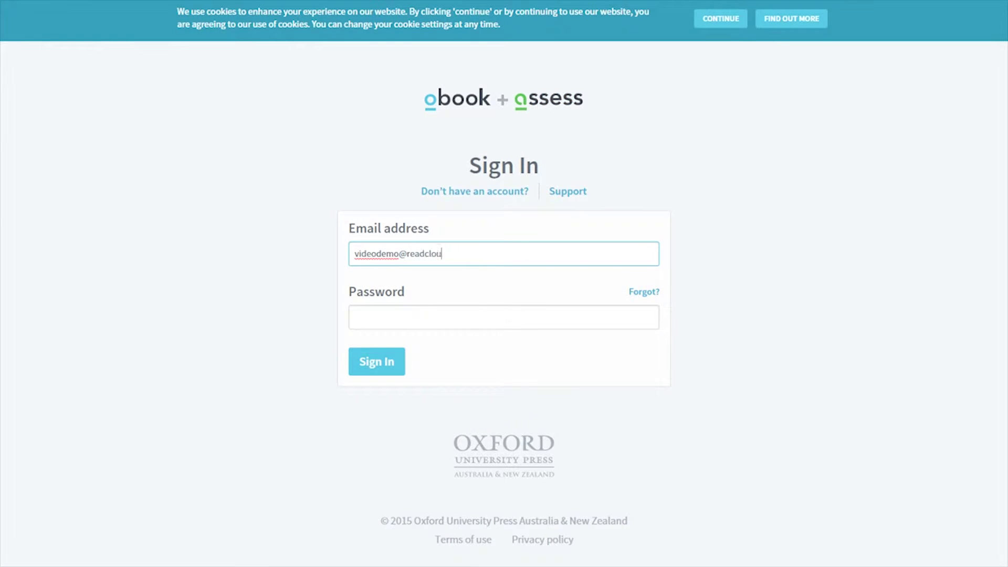
Sign in to Oxford obook + assess with the account e-mail and password.
key("Tab")
type("••••••••")
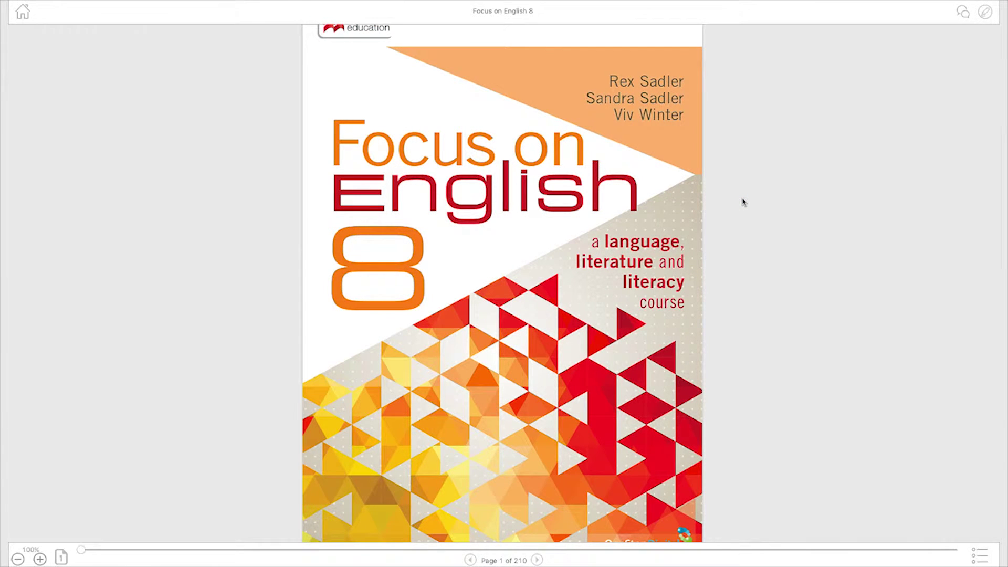
Browse Focus on English 8 with the page slider and arrows, ending on Adjectives.
left_click_drag(82, 555, 434, 561)
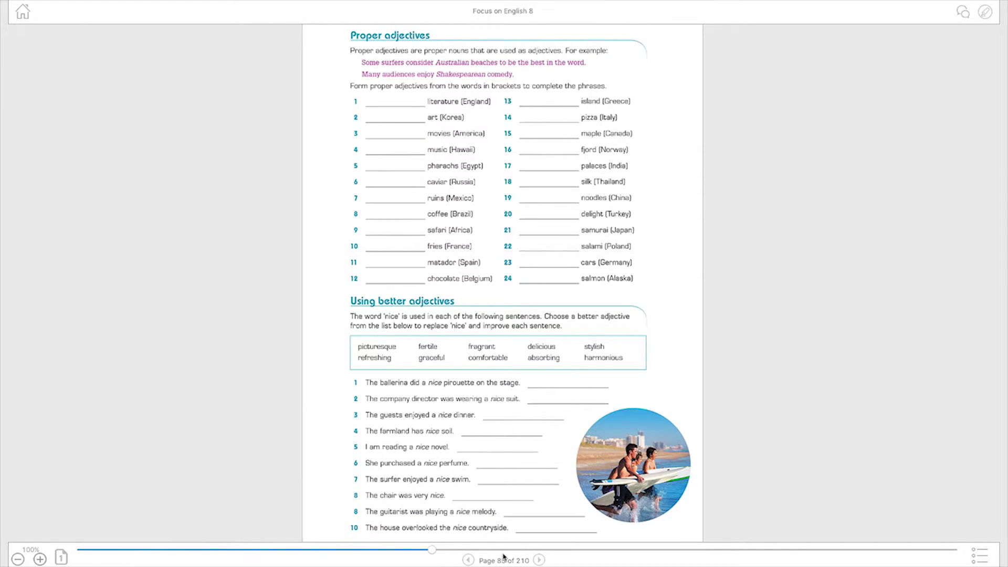
left_click(539, 560)
left_click(539, 560)
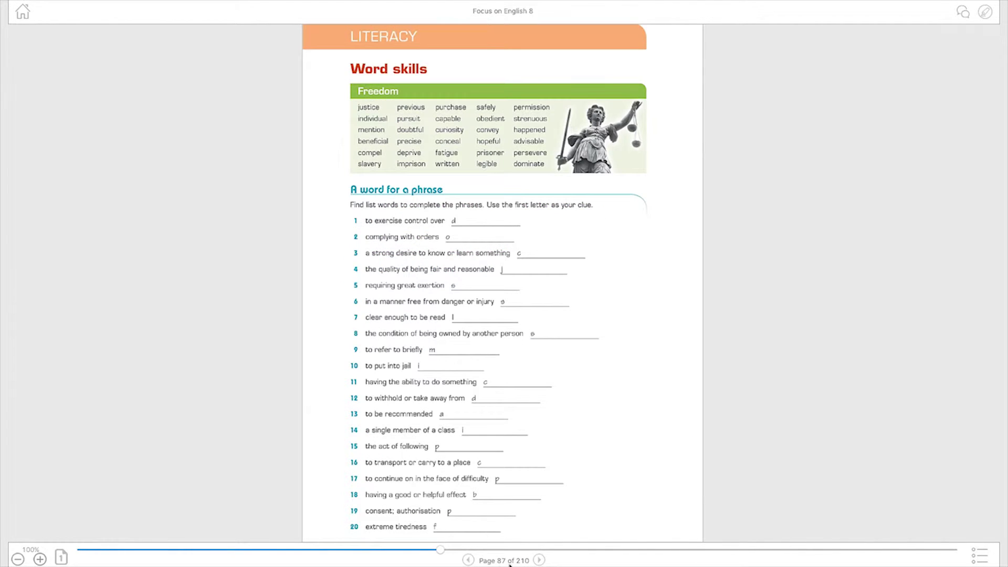
left_click(468, 561)
left_click(468, 560)
left_click(468, 560)
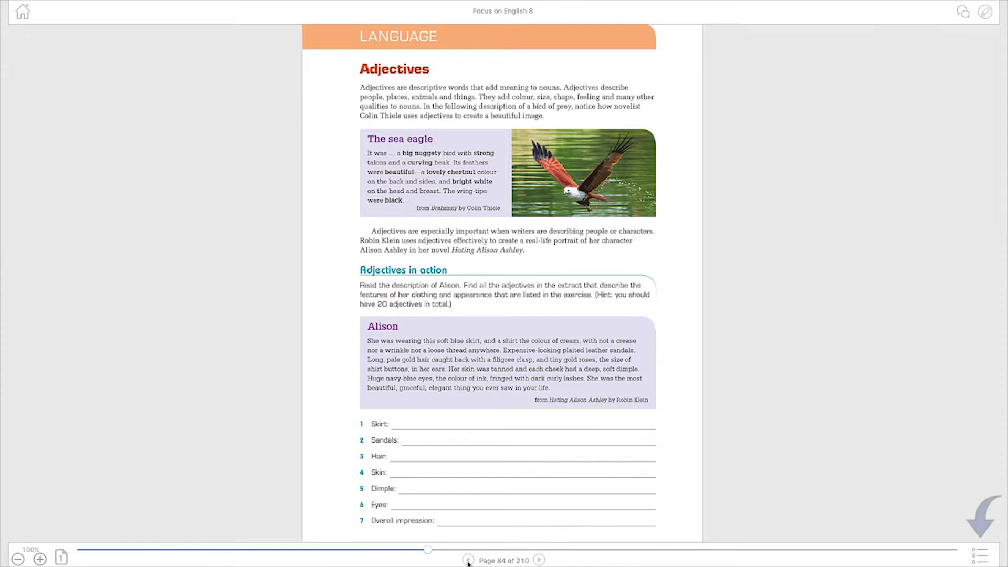
Jump to chapter 4, Film shots, from the contents list and read full-page.
left_click(987, 560)
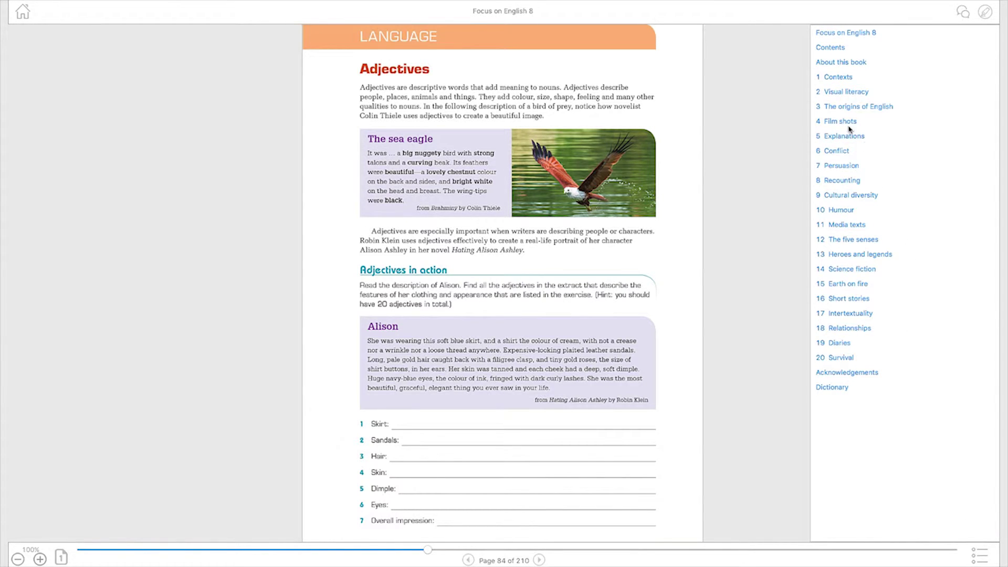
left_click(833, 125)
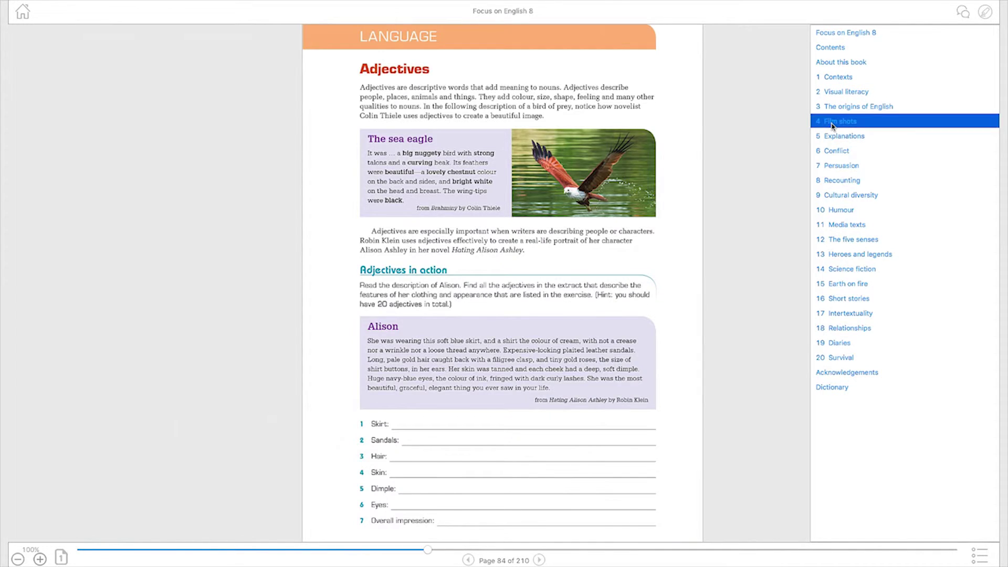
left_click(767, 374)
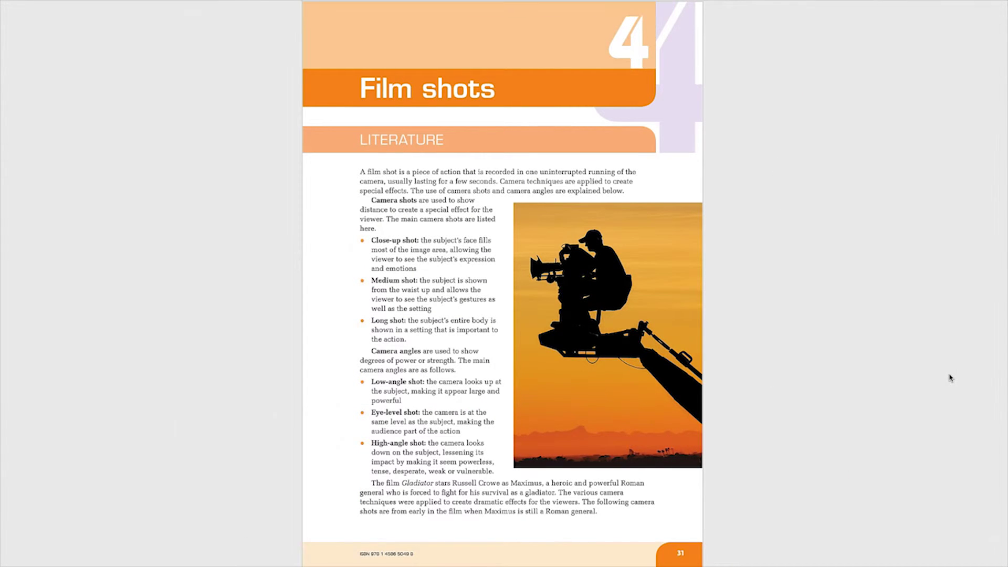
Go to the first shared note's location, page 14, What are phrases?
left_click(950, 378)
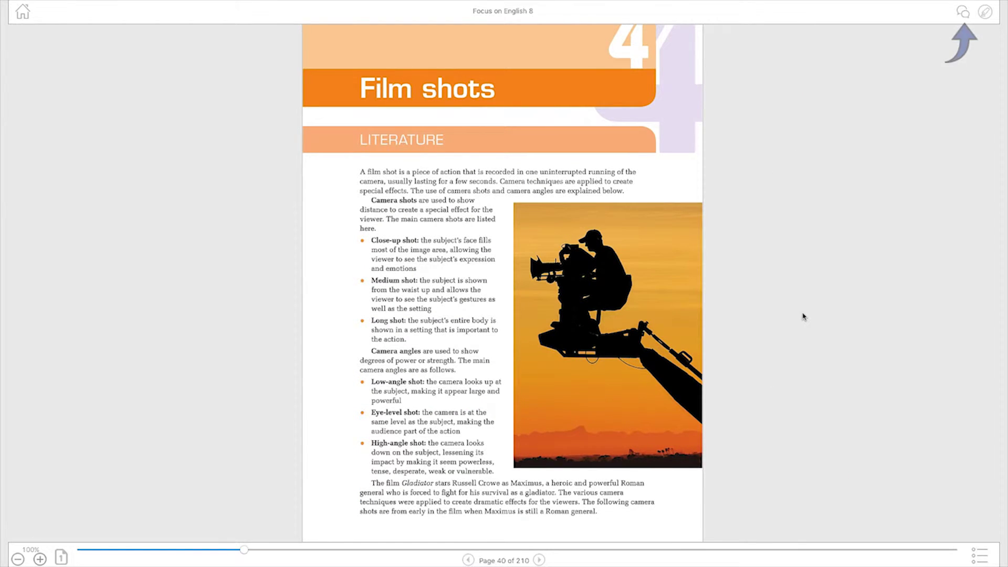
left_click(963, 11)
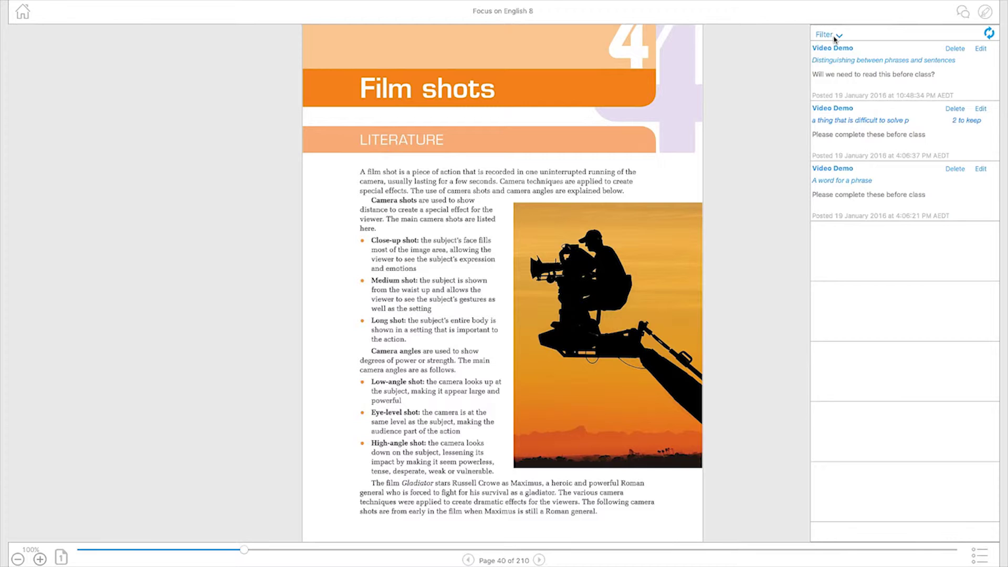
left_click(846, 75)
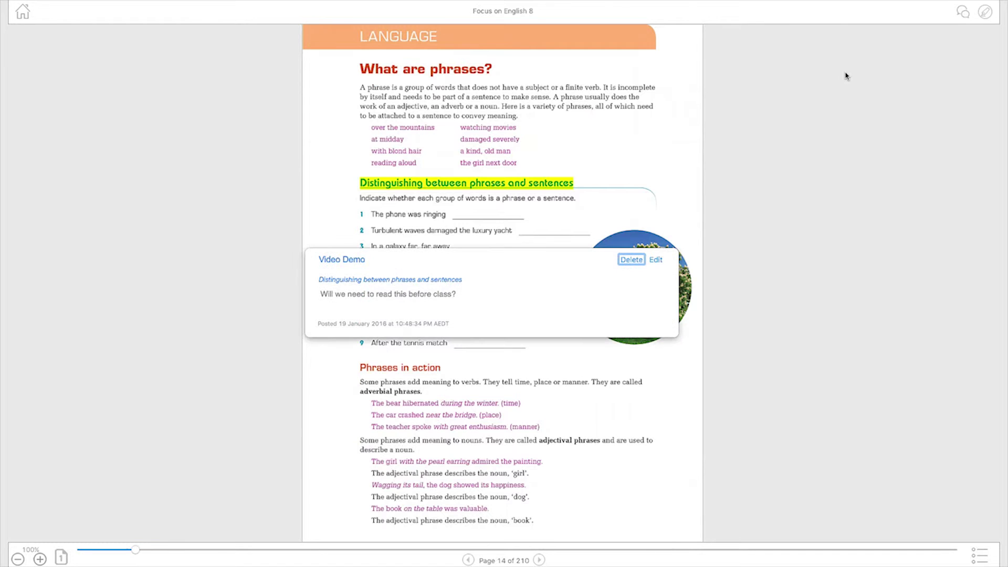
Filter the shared notes list to show only a single class member's notes.
left_click(963, 12)
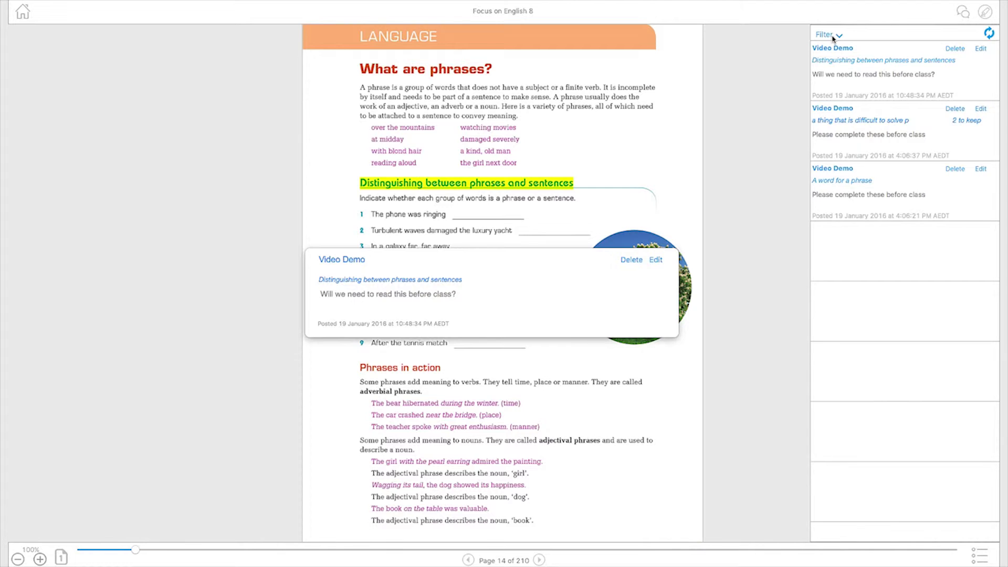
left_click(837, 37)
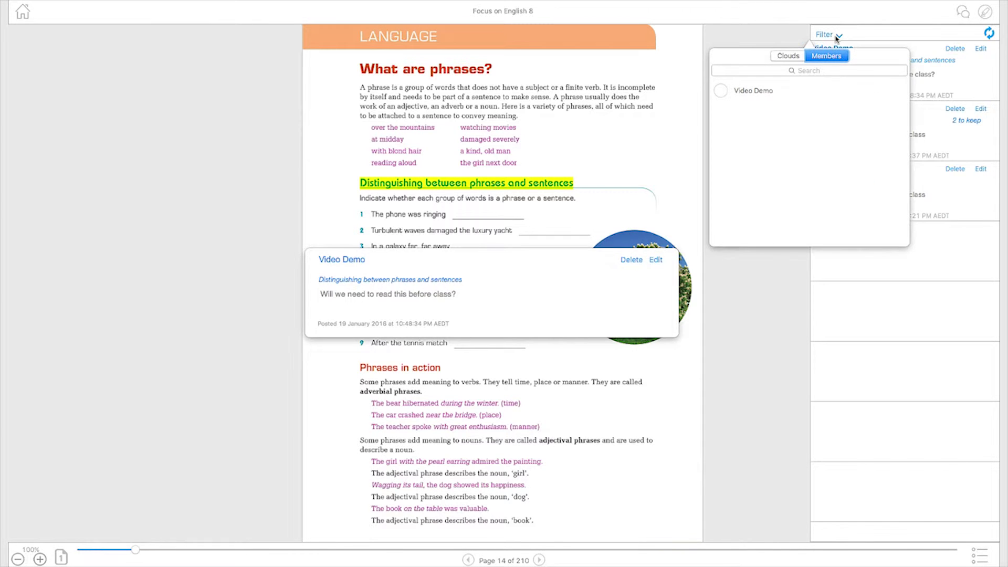
left_click(721, 92)
left_click(839, 36)
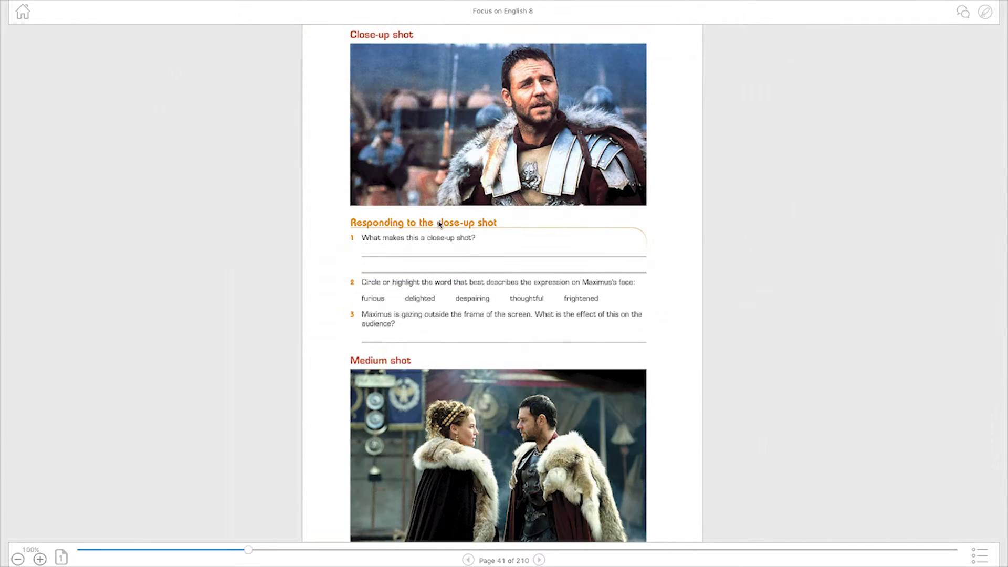
Select 'close-up' in the heading and look it up on Wikipedia and in the dictionary.
left_click_drag(440, 224, 475, 226)
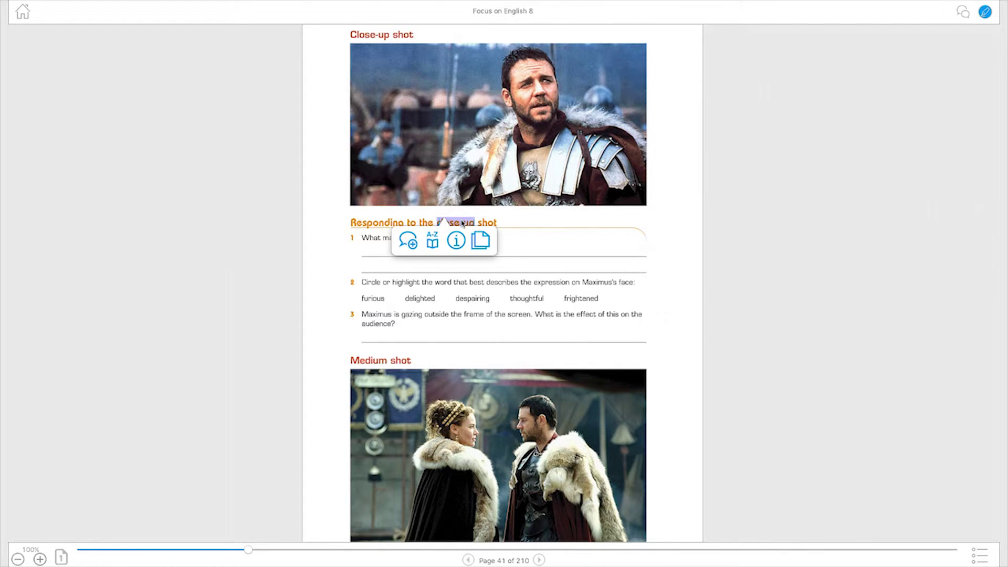
left_click_drag(352, 223, 498, 222)
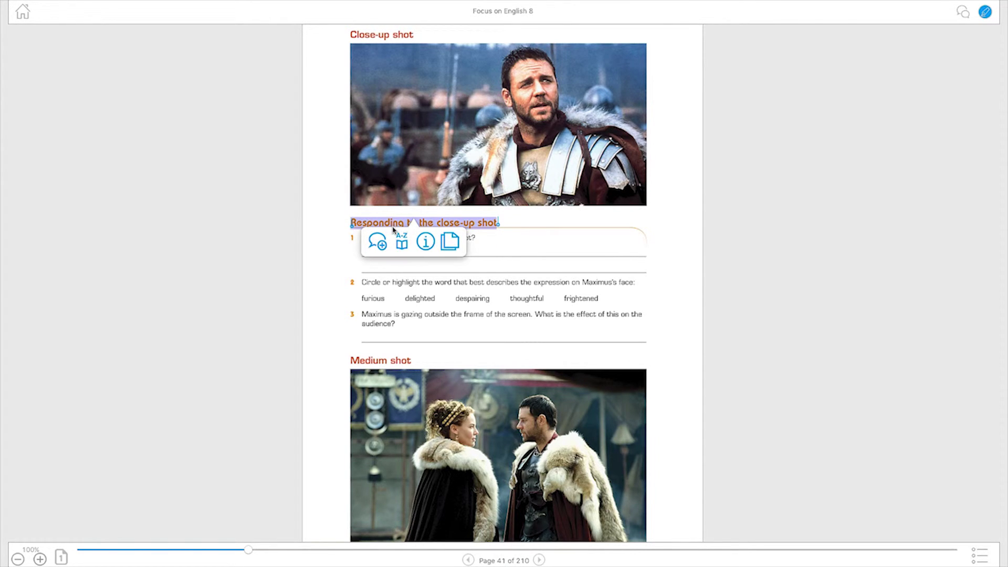
left_click_drag(438, 223, 475, 227)
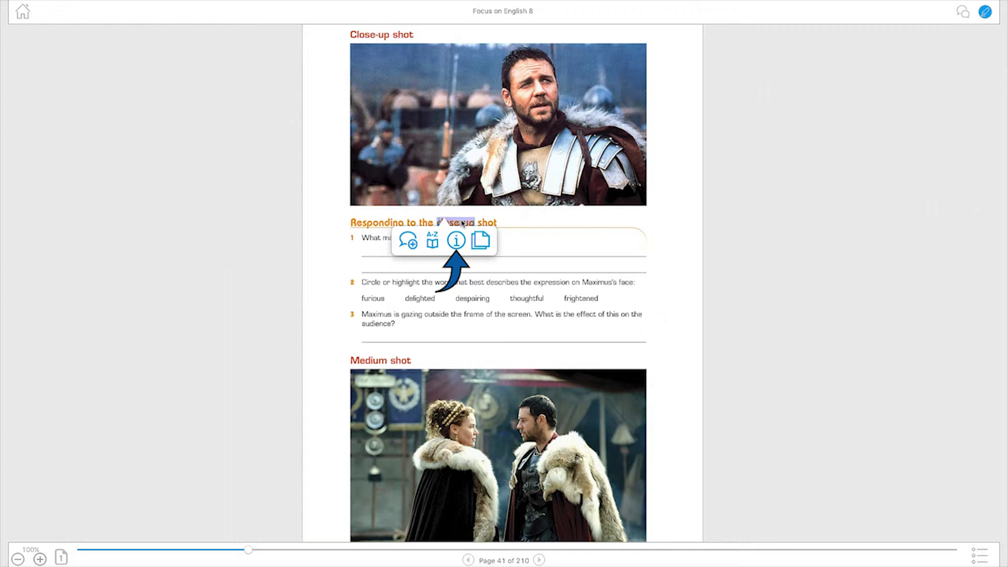
left_click(456, 240)
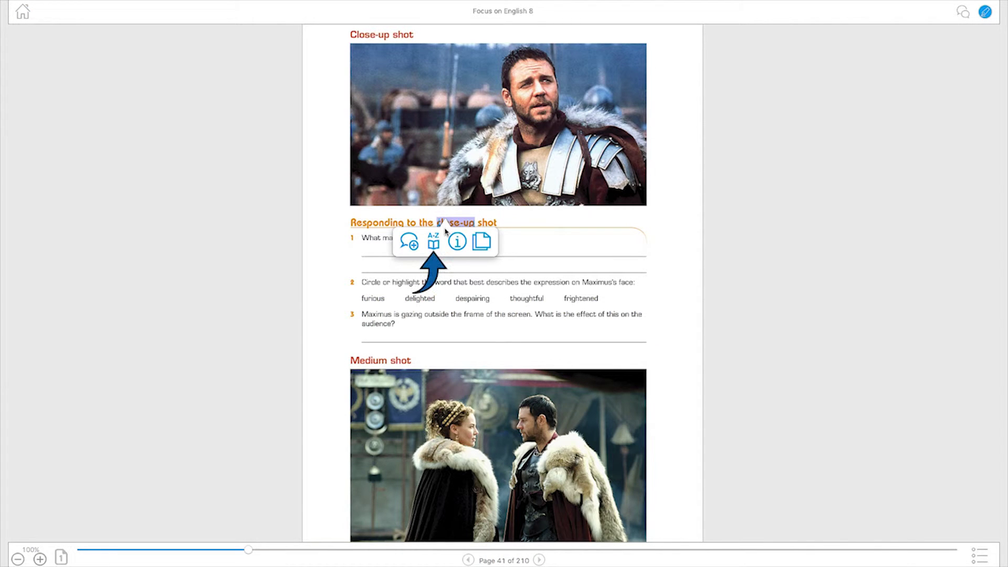
left_click(433, 242)
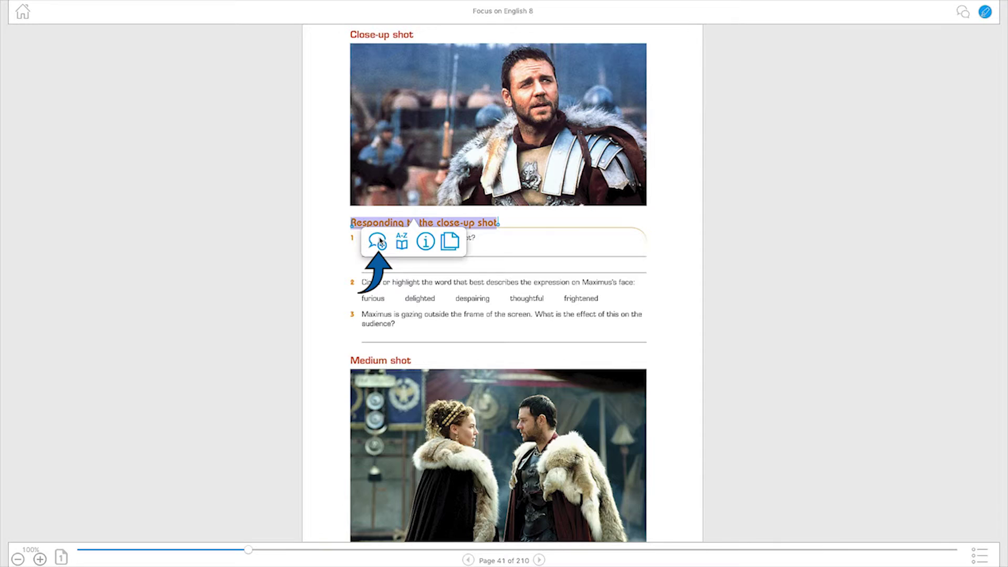
Write the note 'Please complete these questions before class tomorrow', keeping it Shared.
left_click(379, 241)
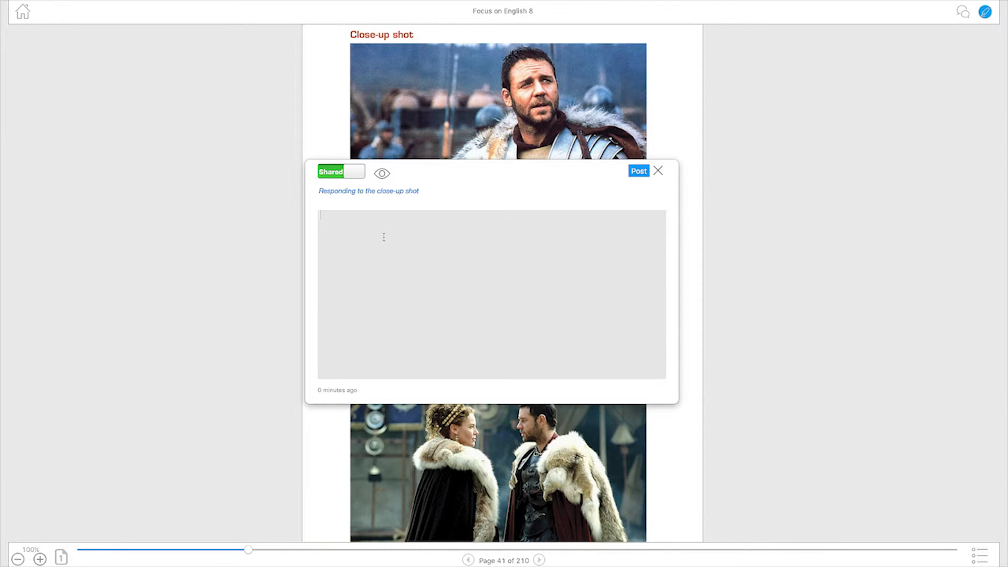
type("Please complete these questions before ")
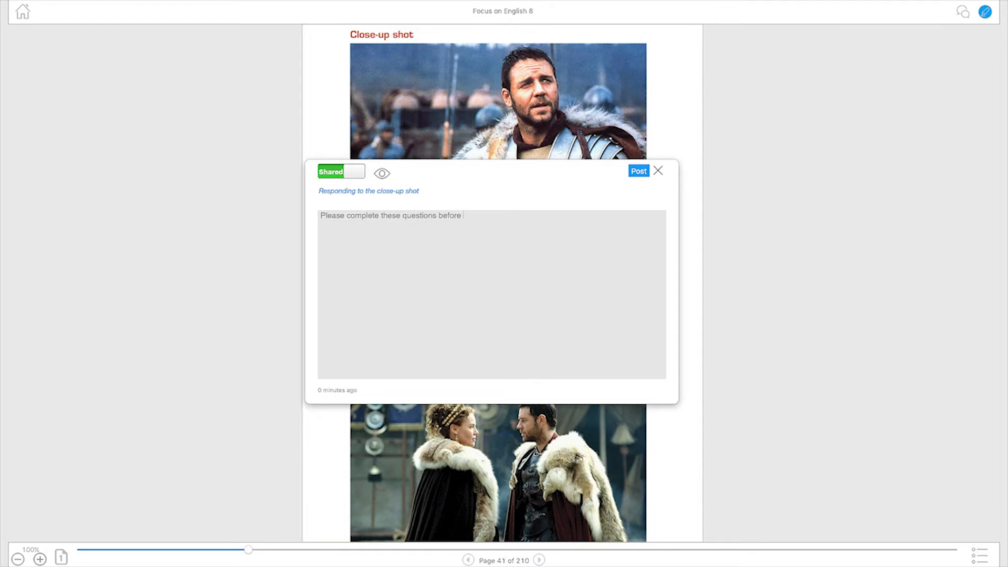
type("class tomorrow")
left_click(350, 177)
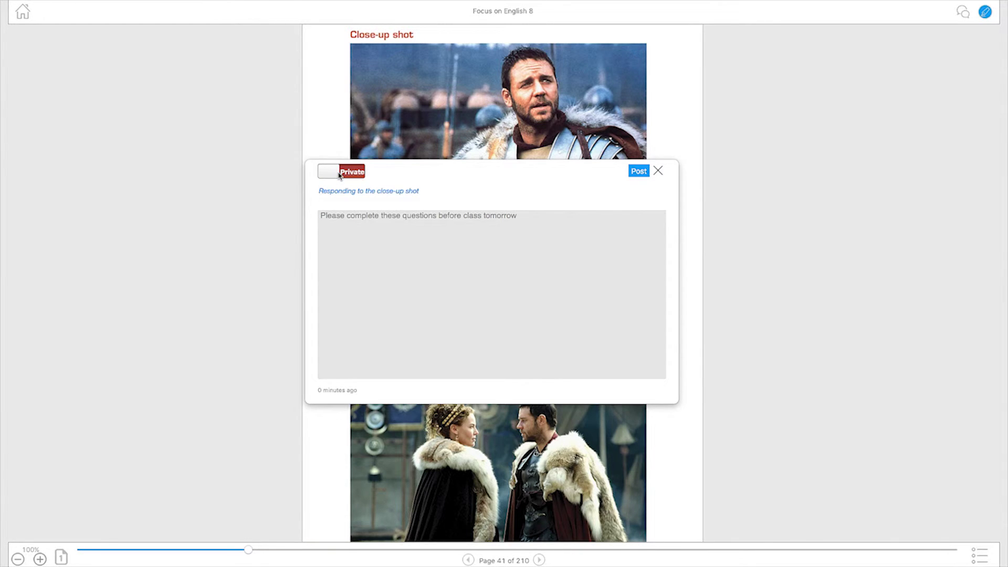
left_click(337, 174)
Make the note visible to the English cloud and post it.
left_click(383, 176)
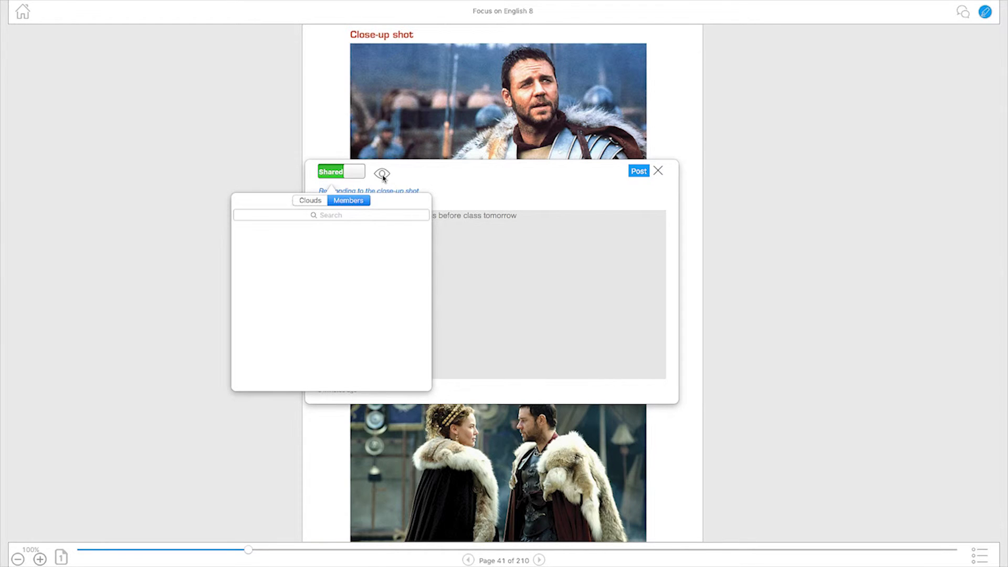
left_click(310, 202)
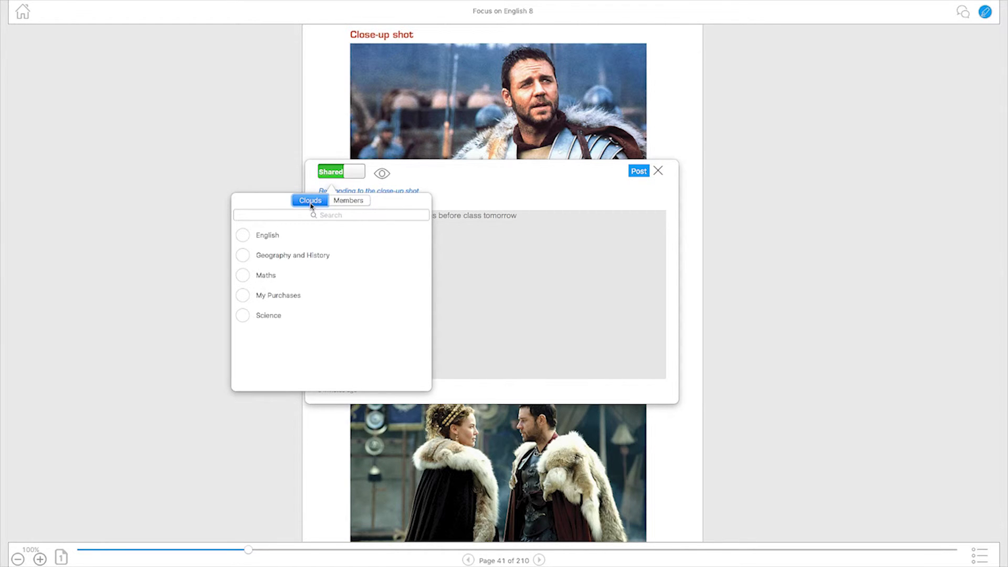
left_click(241, 238)
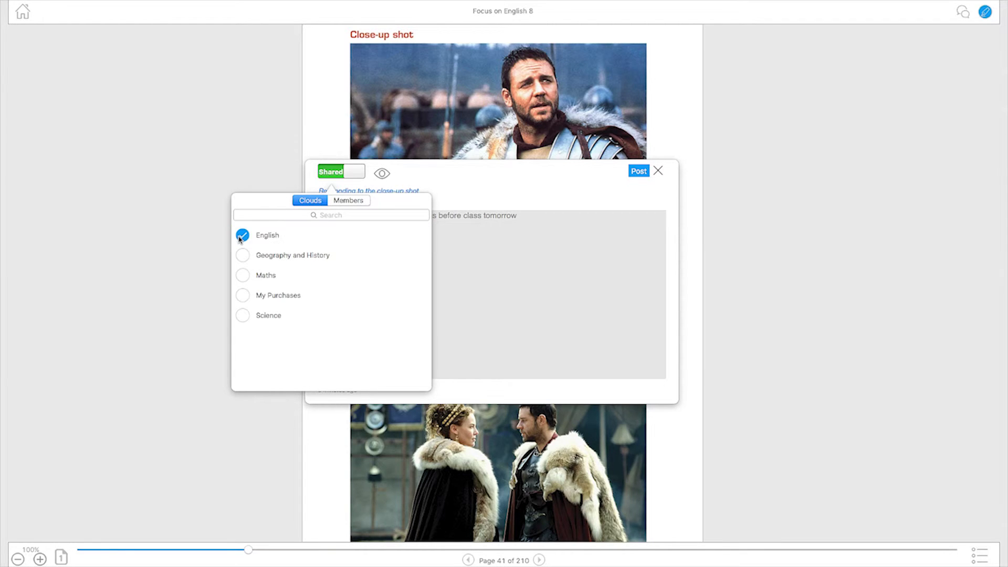
left_click(358, 202)
left_click(383, 175)
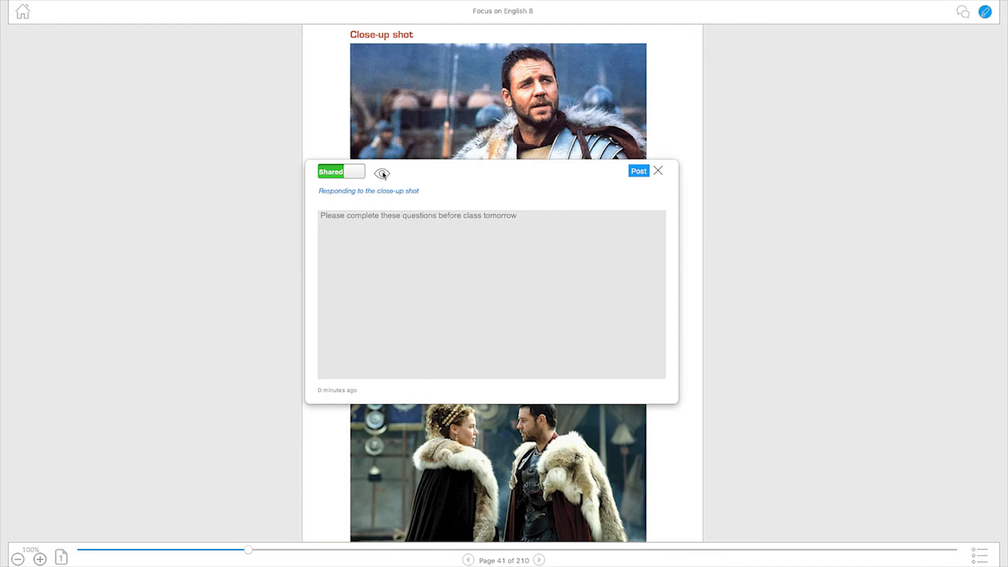
left_click(639, 172)
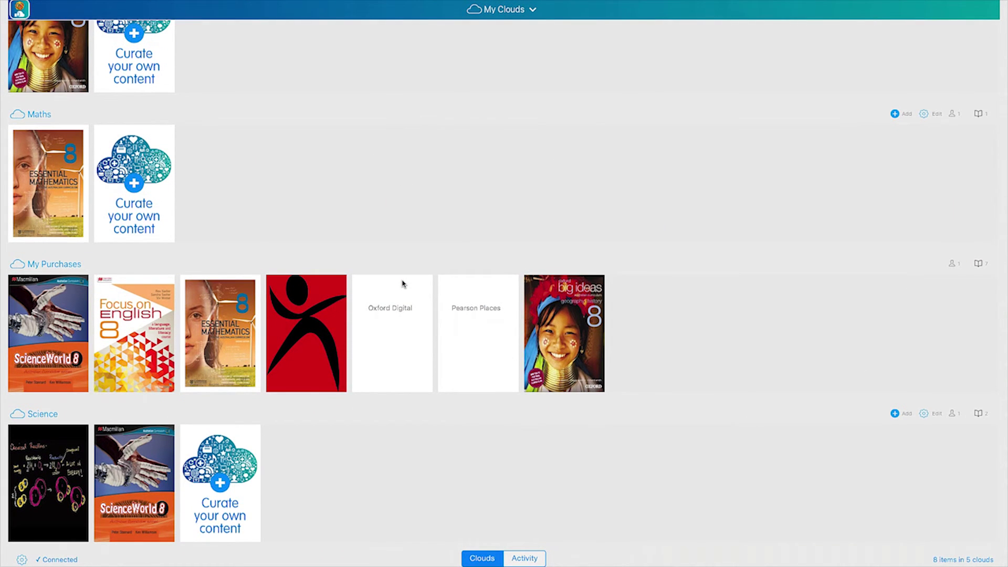
Scroll through My Clouds, then choose English from the clouds dropdown.
scroll(403, 284, "up", 4)
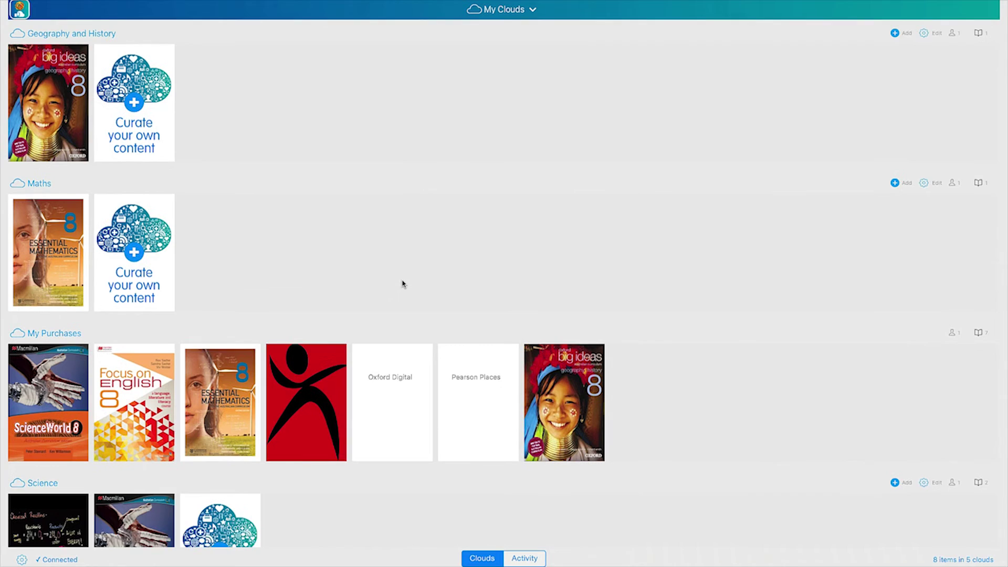
scroll(403, 284, "up", 2)
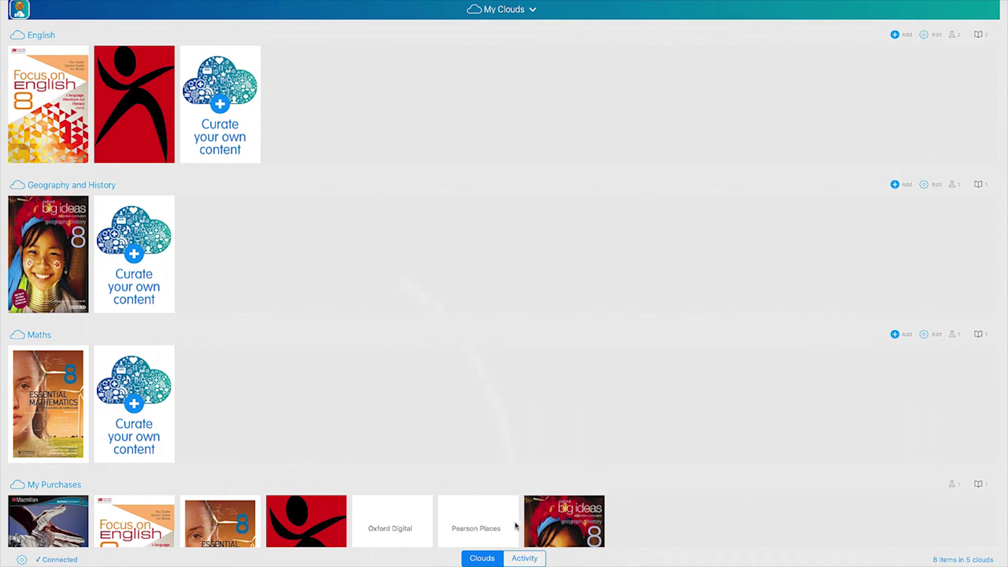
scroll(532, 545, "down", 1)
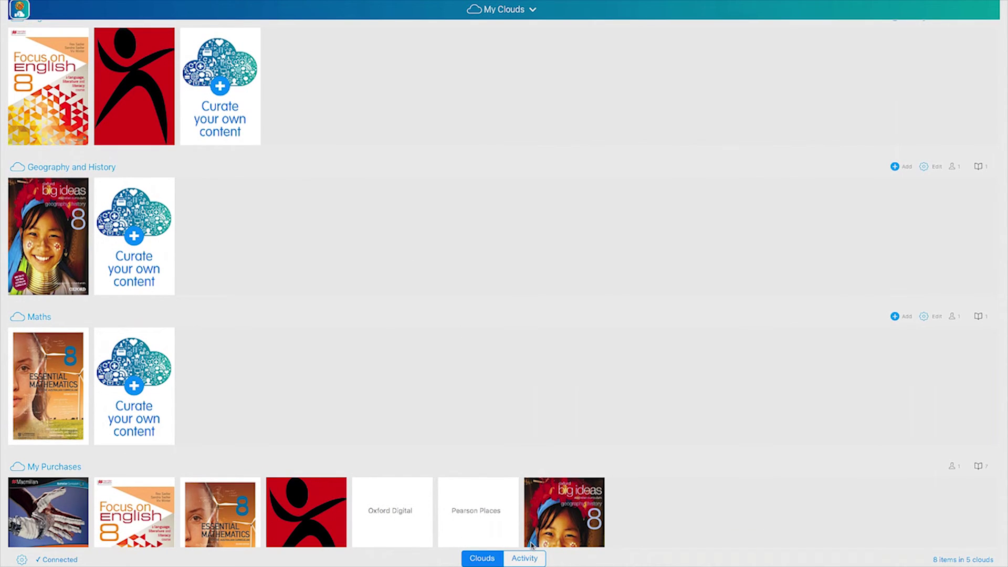
scroll(531, 545, "down", 2)
scroll(530, 545, "down", 3)
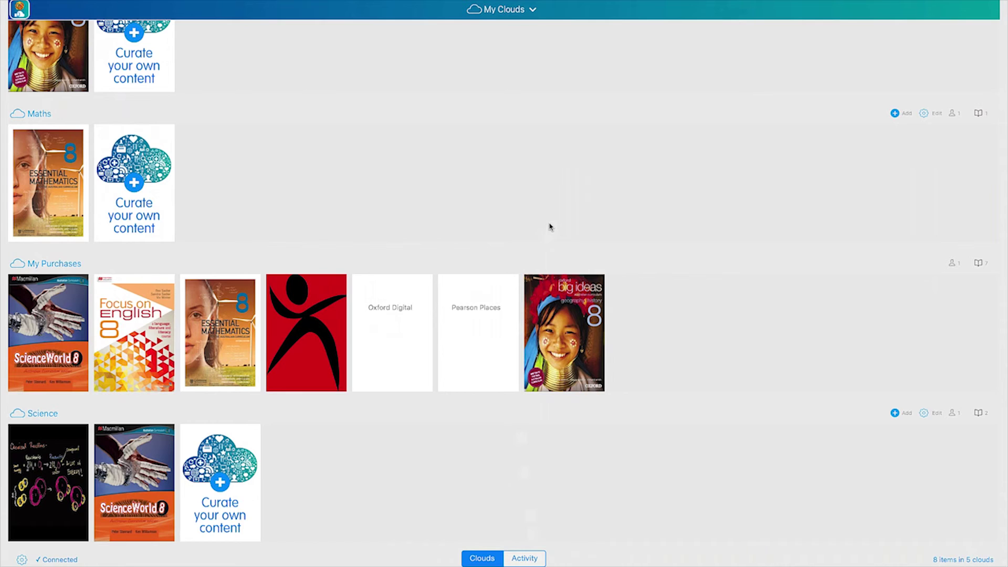
left_click(533, 10)
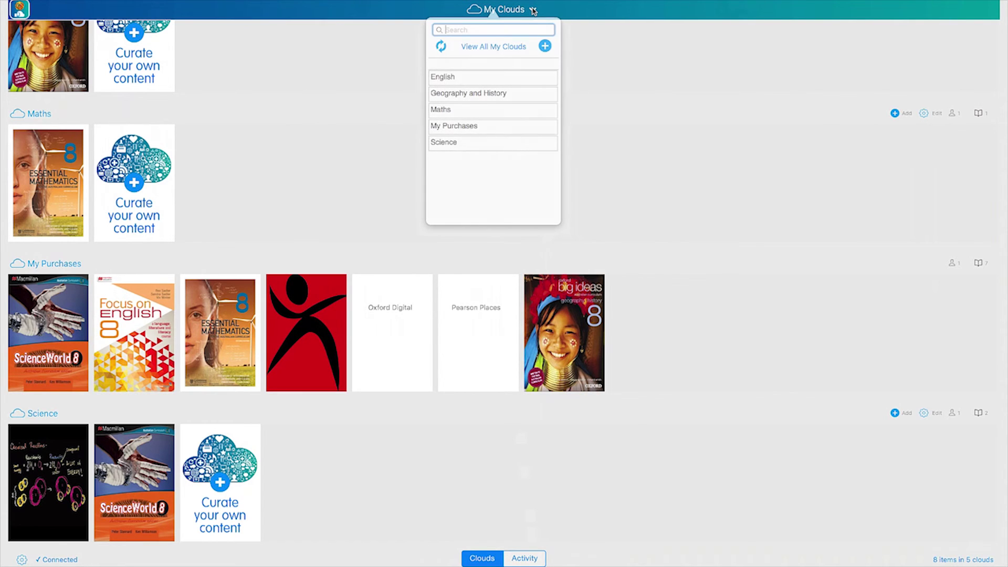
left_click(448, 79)
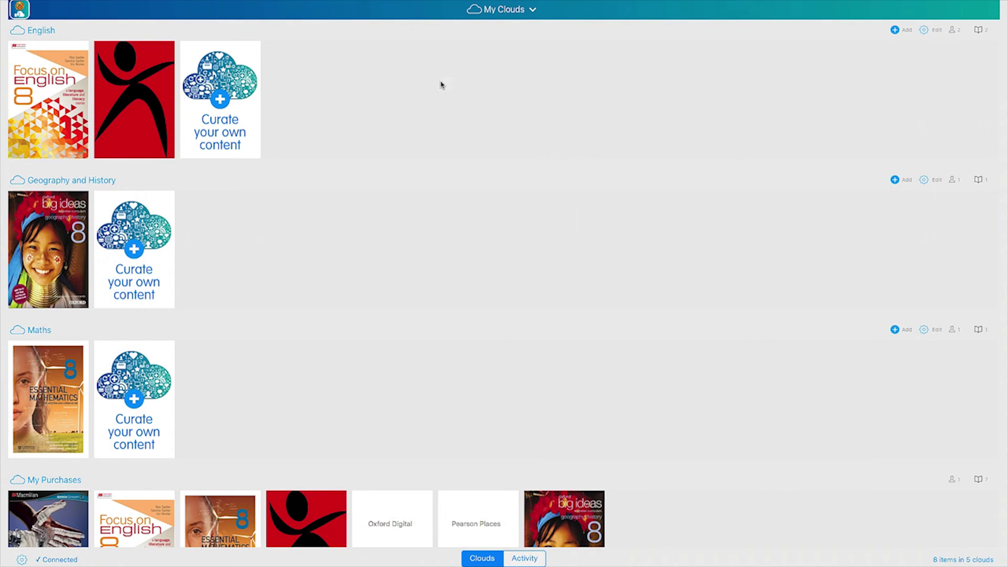
Open Khan Academy's '1900 - present' topic and its Empires before World War I video.
left_click(444, 327)
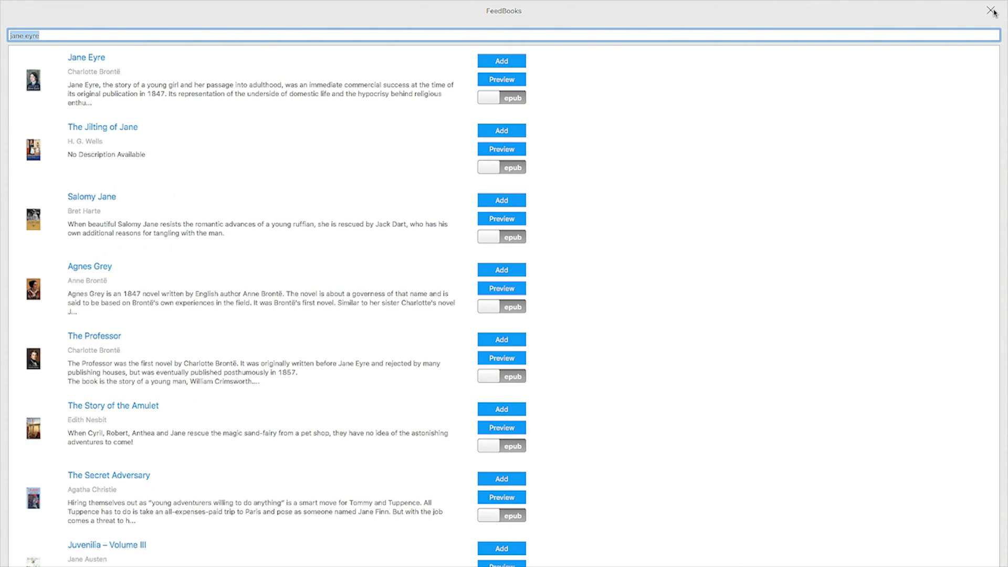
left_click(992, 11)
left_click(630, 100)
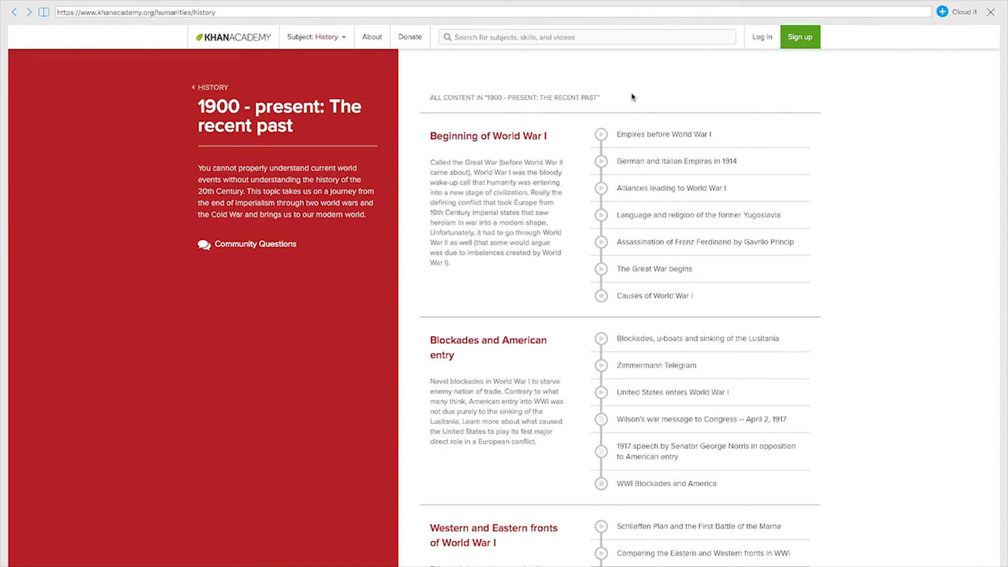
left_click(628, 132)
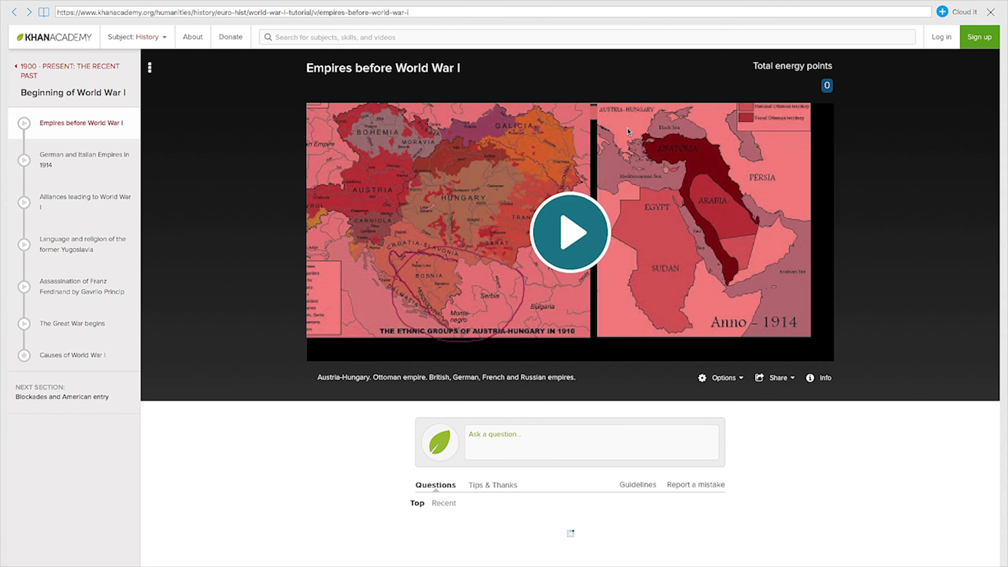